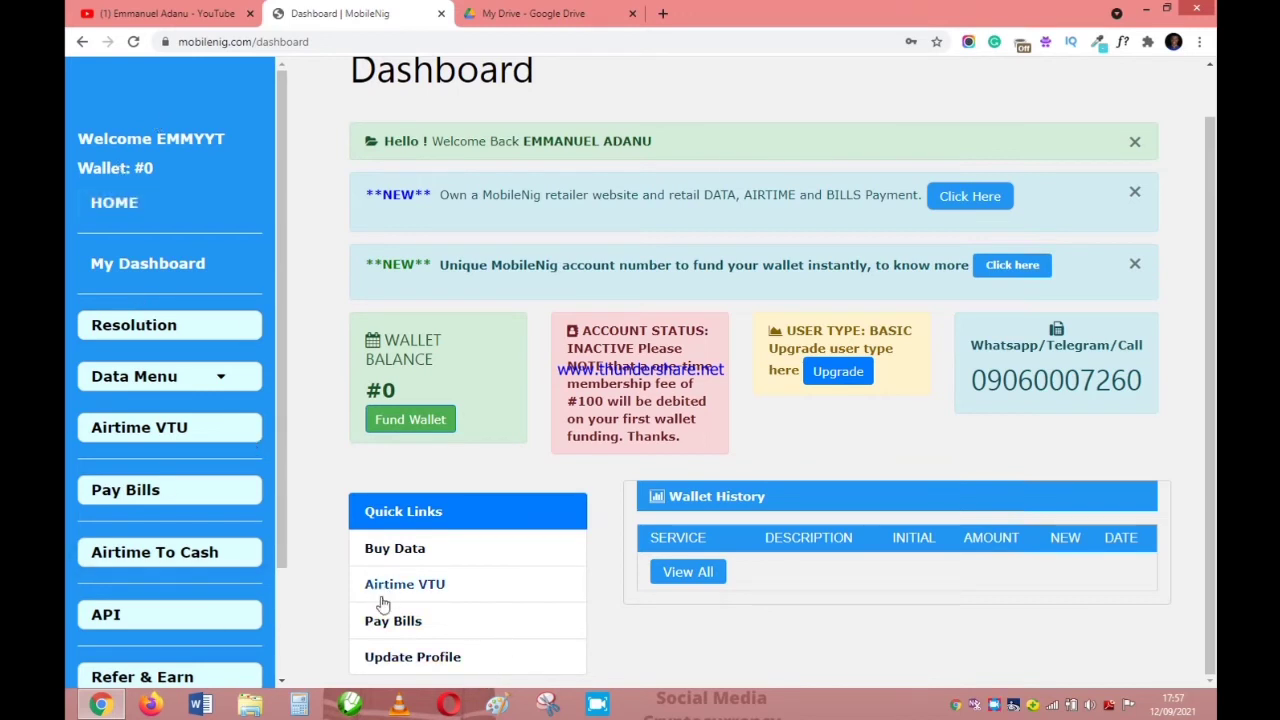
# Open the Fund Wallet page and review the Bank Transfer section, where no account number exists yet.
pyautogui.click(395, 422)
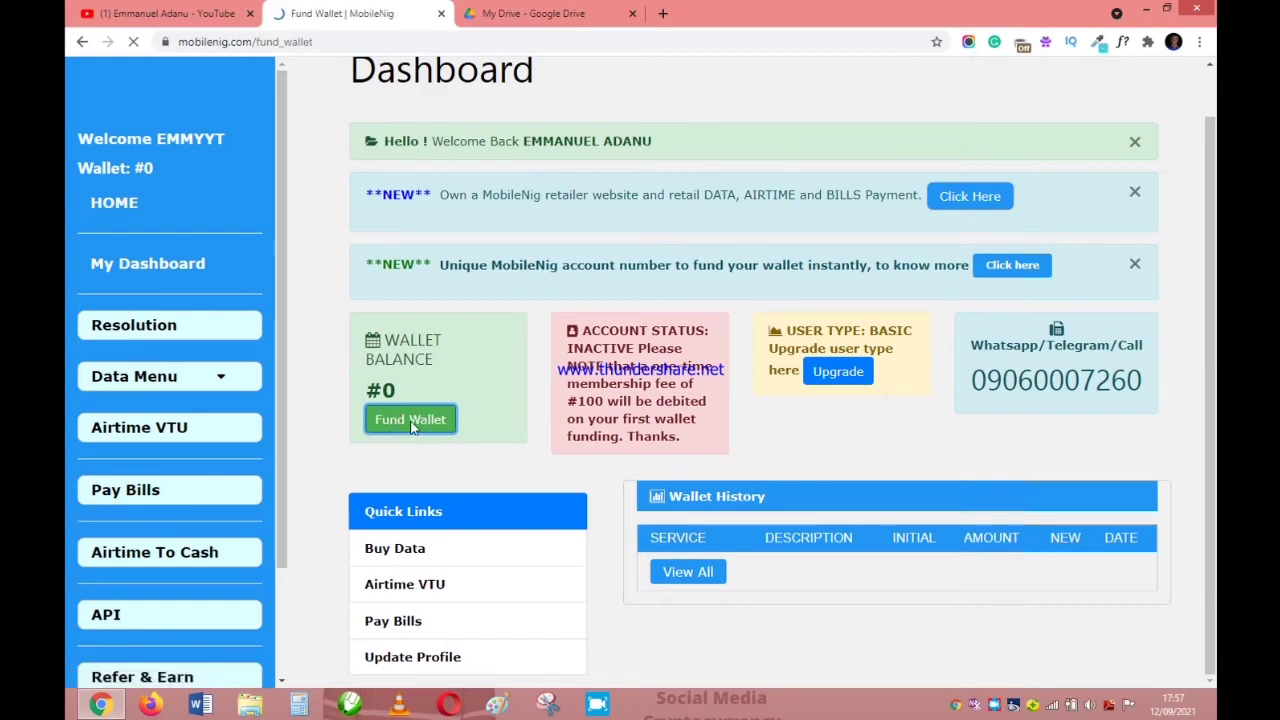
pyautogui.scroll(-5, 598, 477)
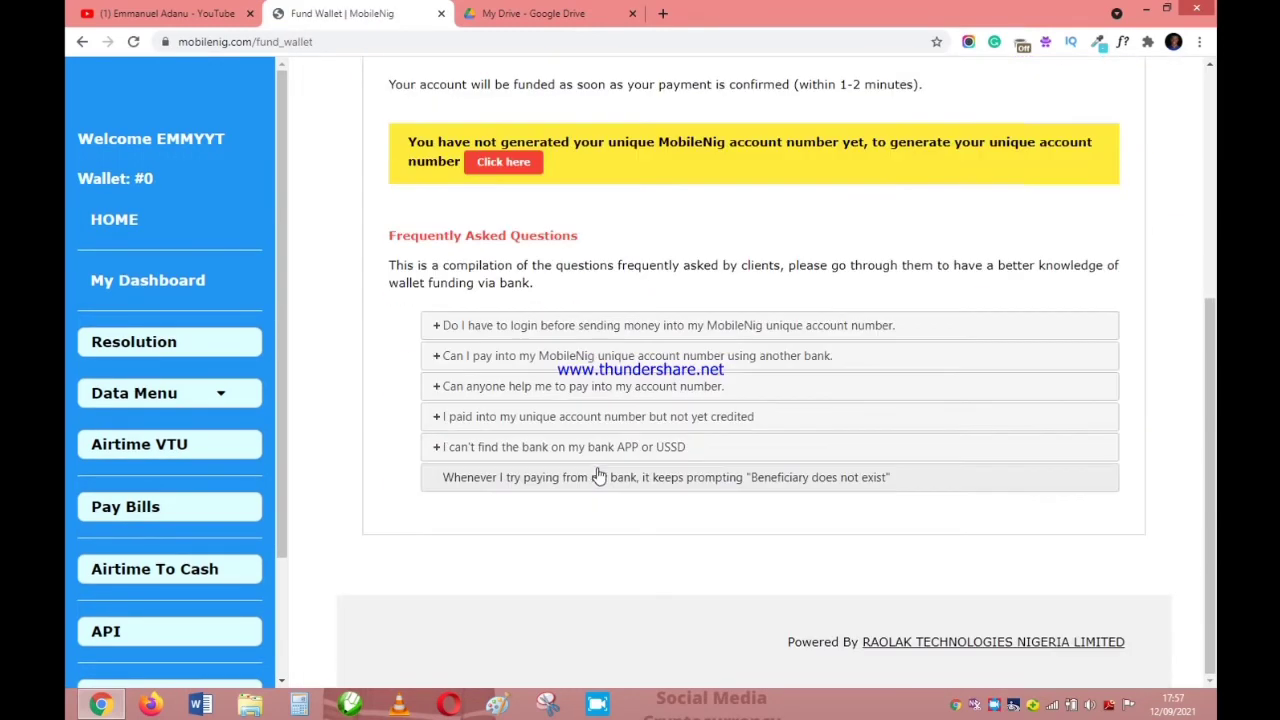
pyautogui.scroll(4, 598, 477)
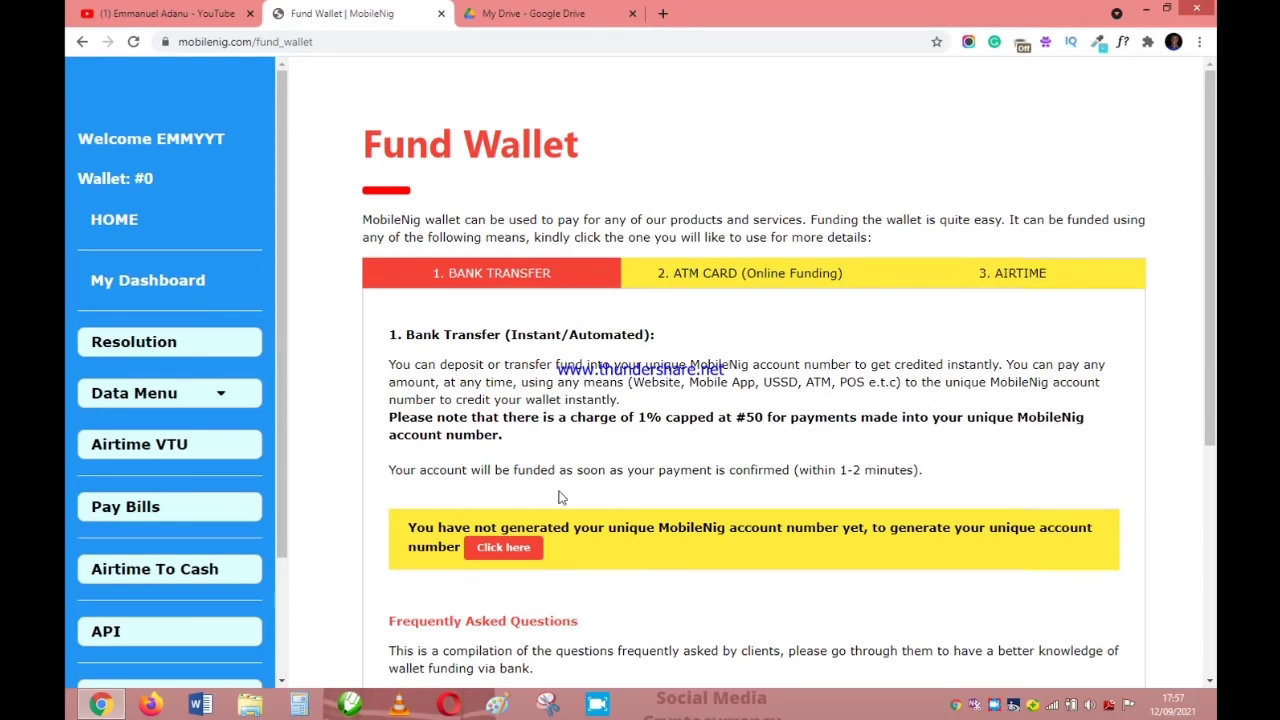
pyautogui.scroll(-1, 570, 512)
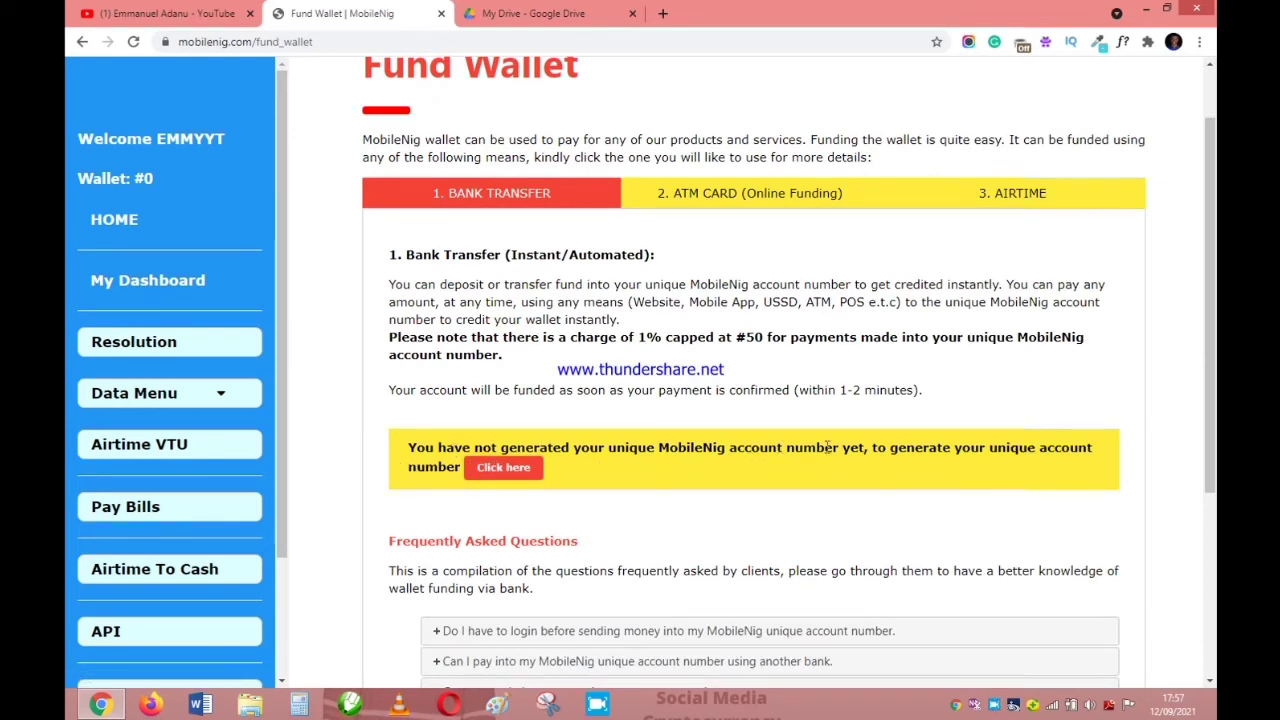
# Generate a unique Wema bank funding account number and accept the success alert.
pyautogui.click(497, 472)
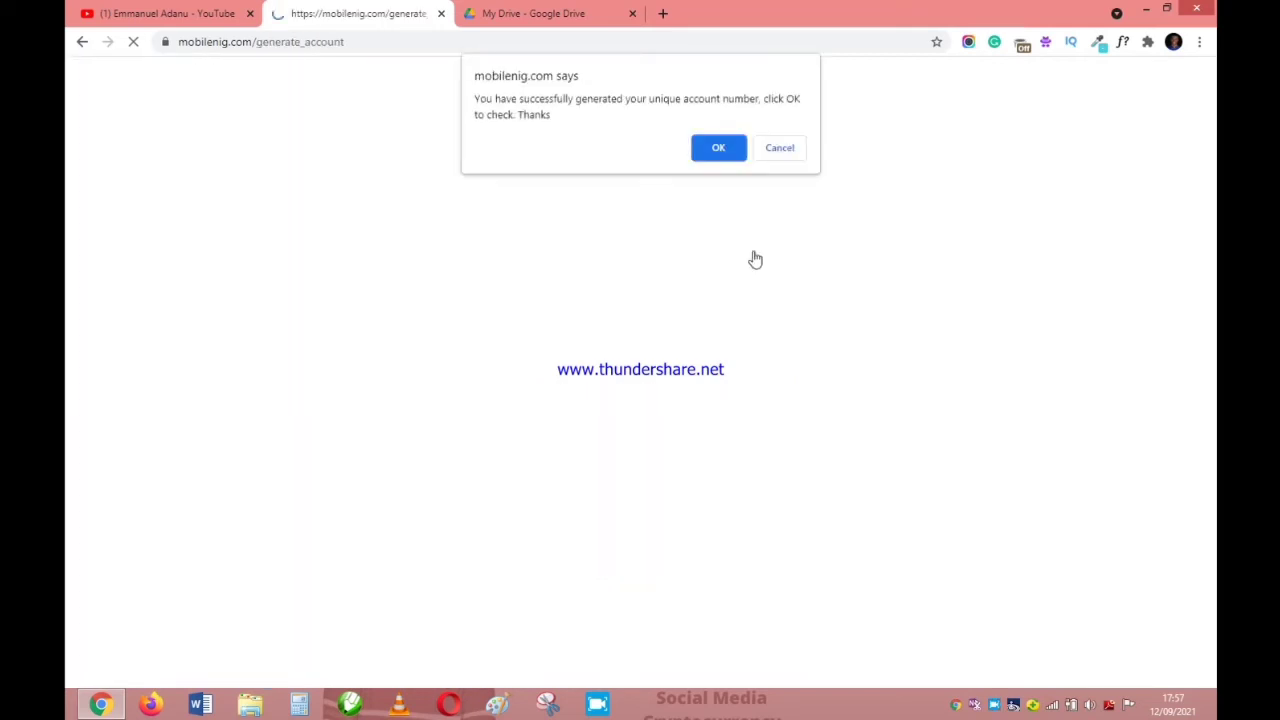
pyautogui.click(721, 151)
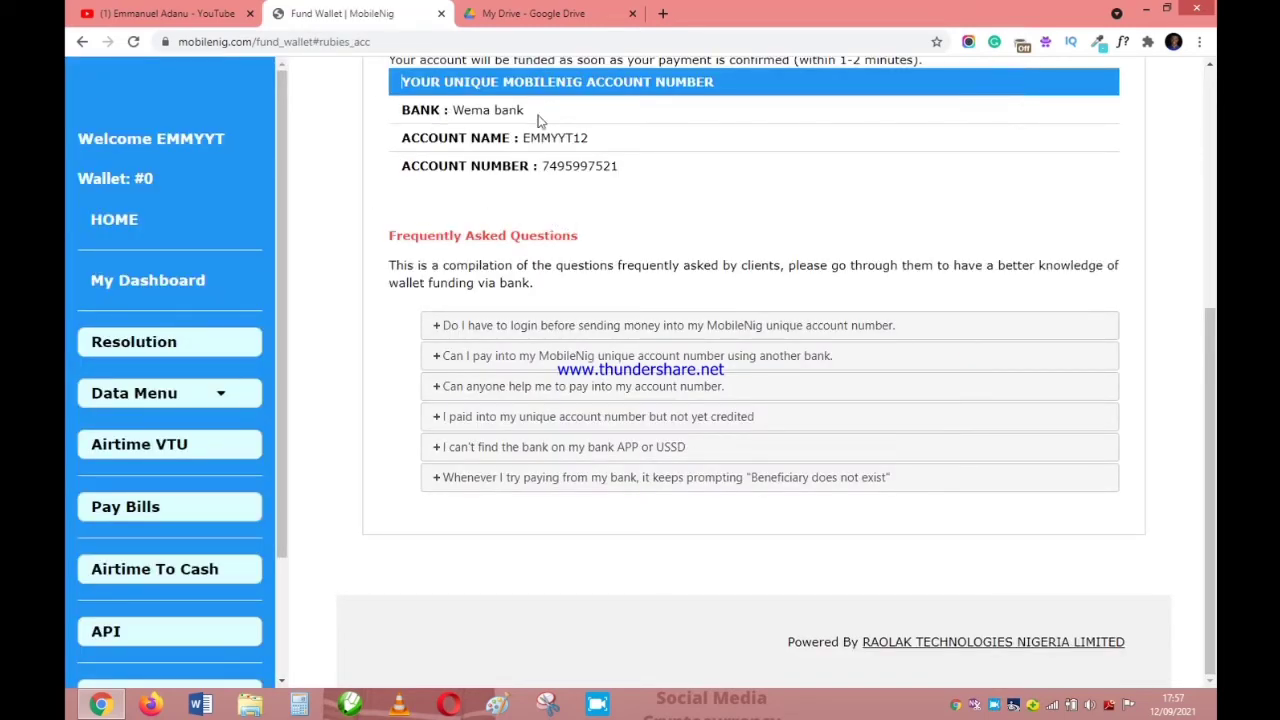
# Copy the generated account number to use for a bank transfer.
pyautogui.moveTo(628, 172); pyautogui.dragTo(545, 172)
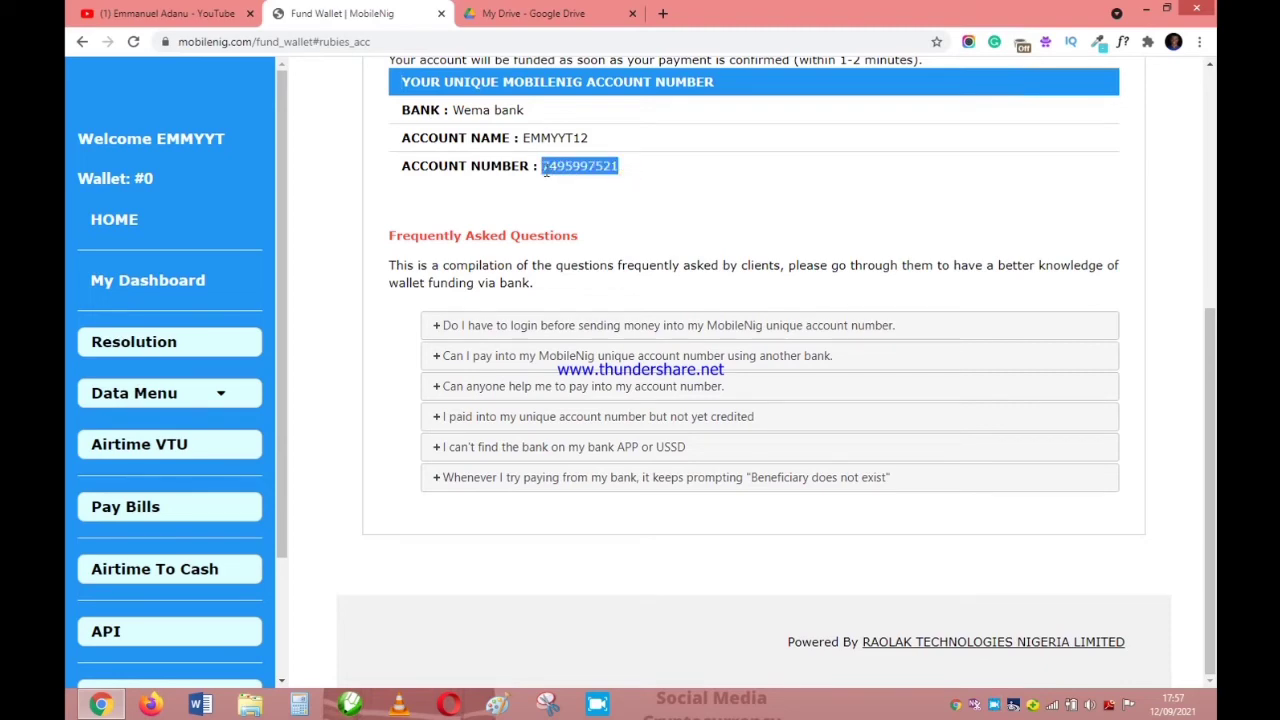
pyautogui.rightClick(556, 168)
pyautogui.click(598, 178)
pyautogui.scroll(1, 450, 315)
pyautogui.scroll(1, 450, 315)
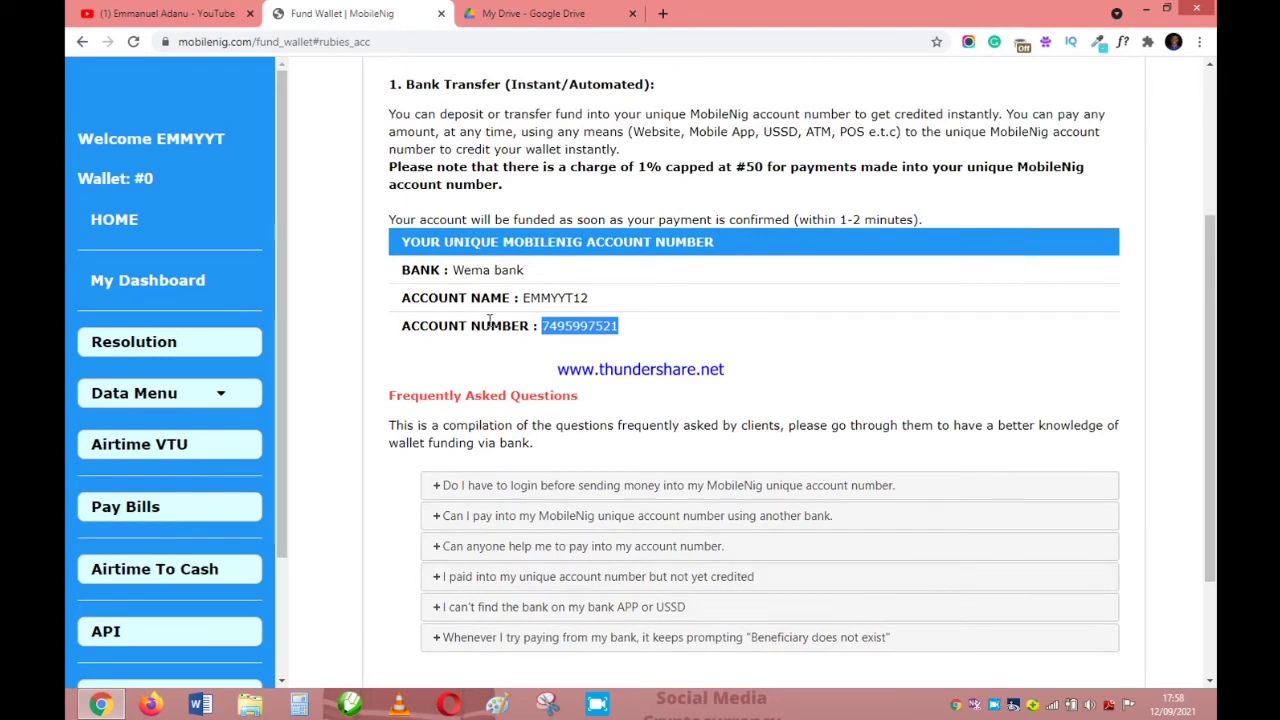
pyautogui.scroll(-1, 481, 393)
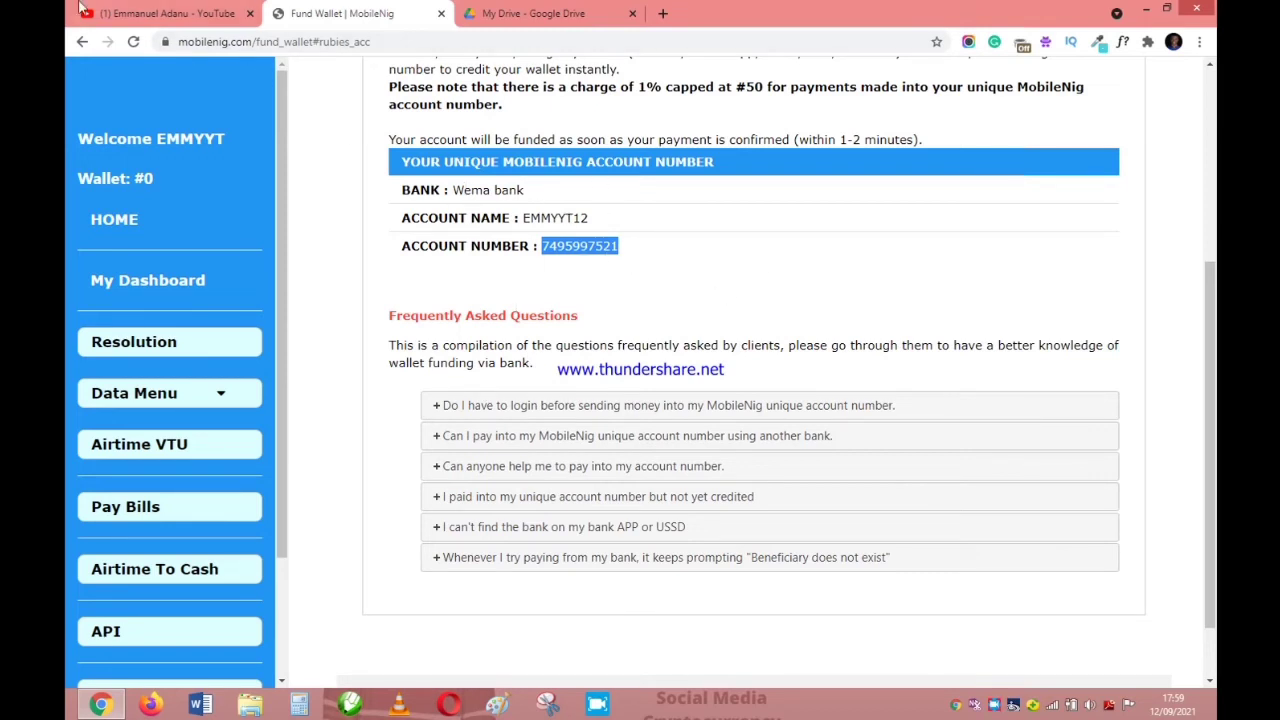
# Reload the Fund Wallet page to check for funding; the balance still reads #0.
pyautogui.click(133, 41)
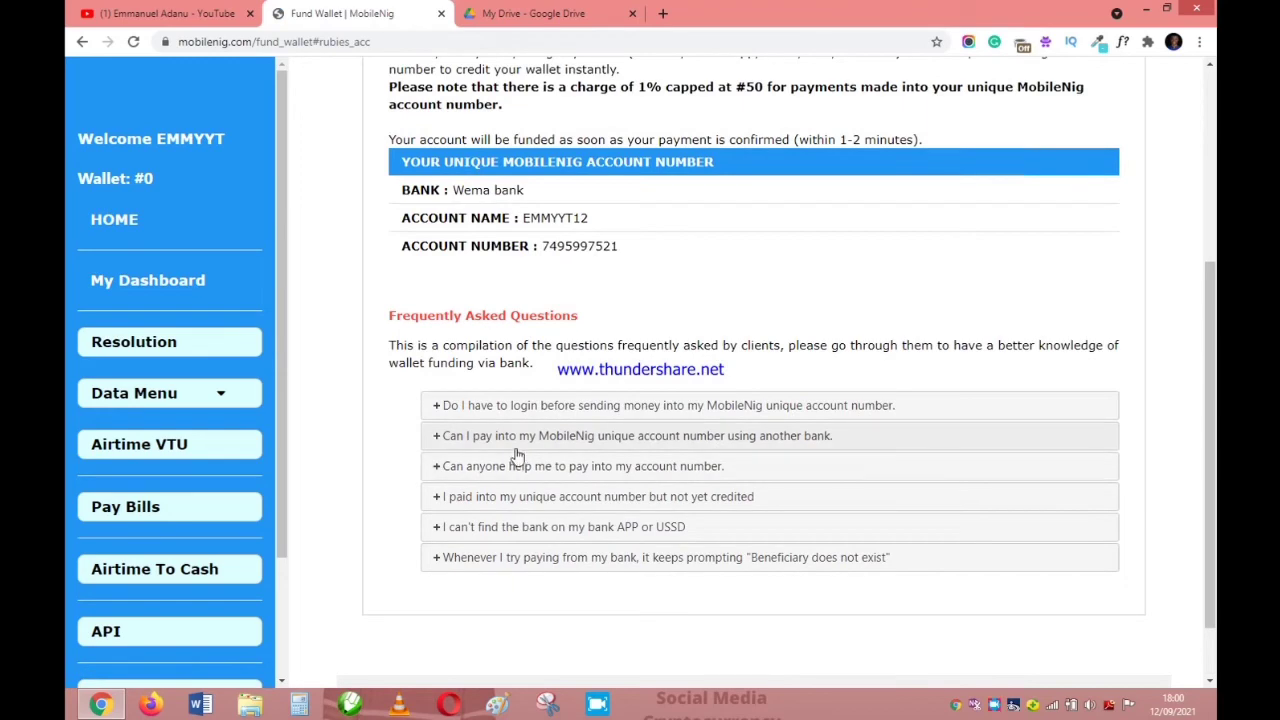
pyautogui.scroll(3, 510, 430)
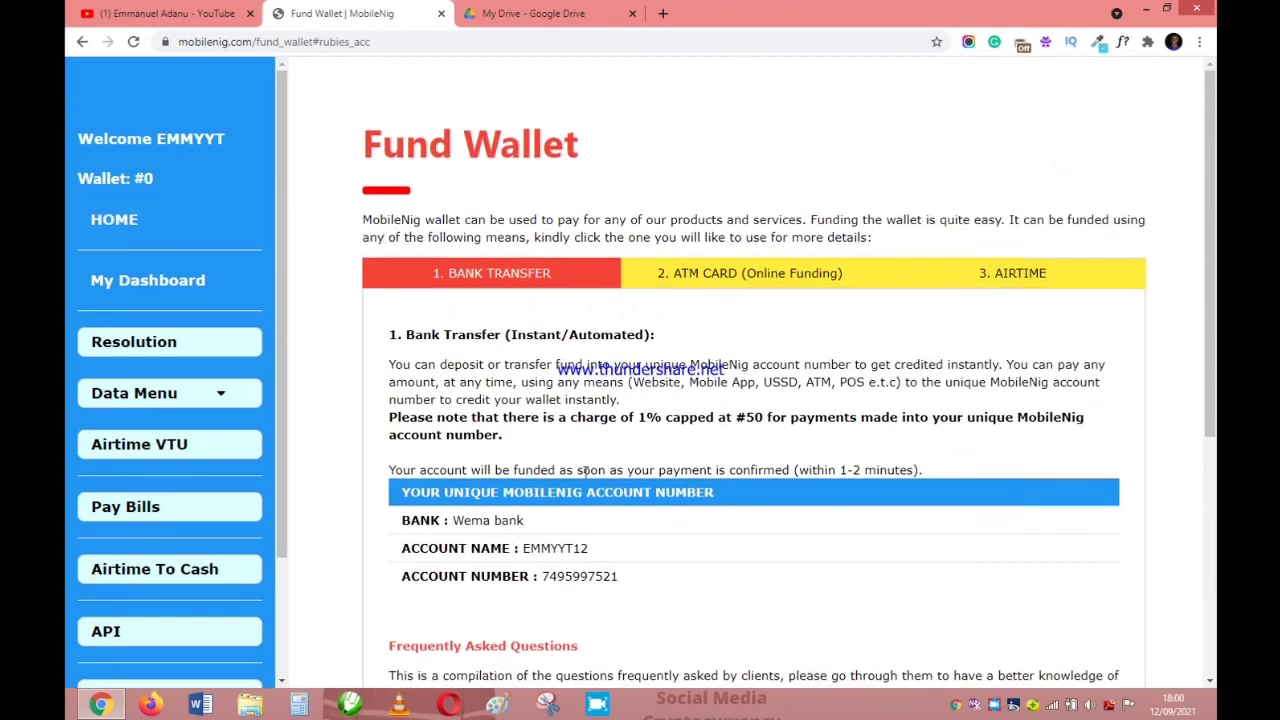
pyautogui.scroll(-5, 587, 470)
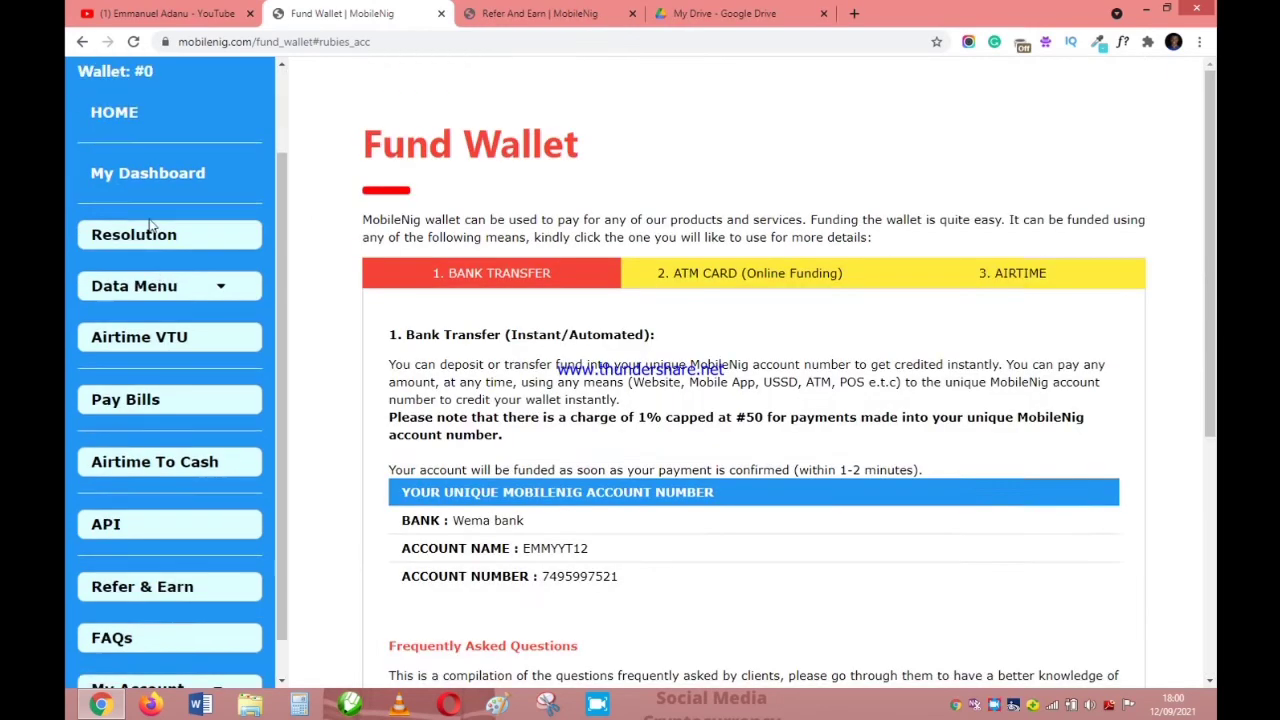
pyautogui.scroll(2, 150, 225)
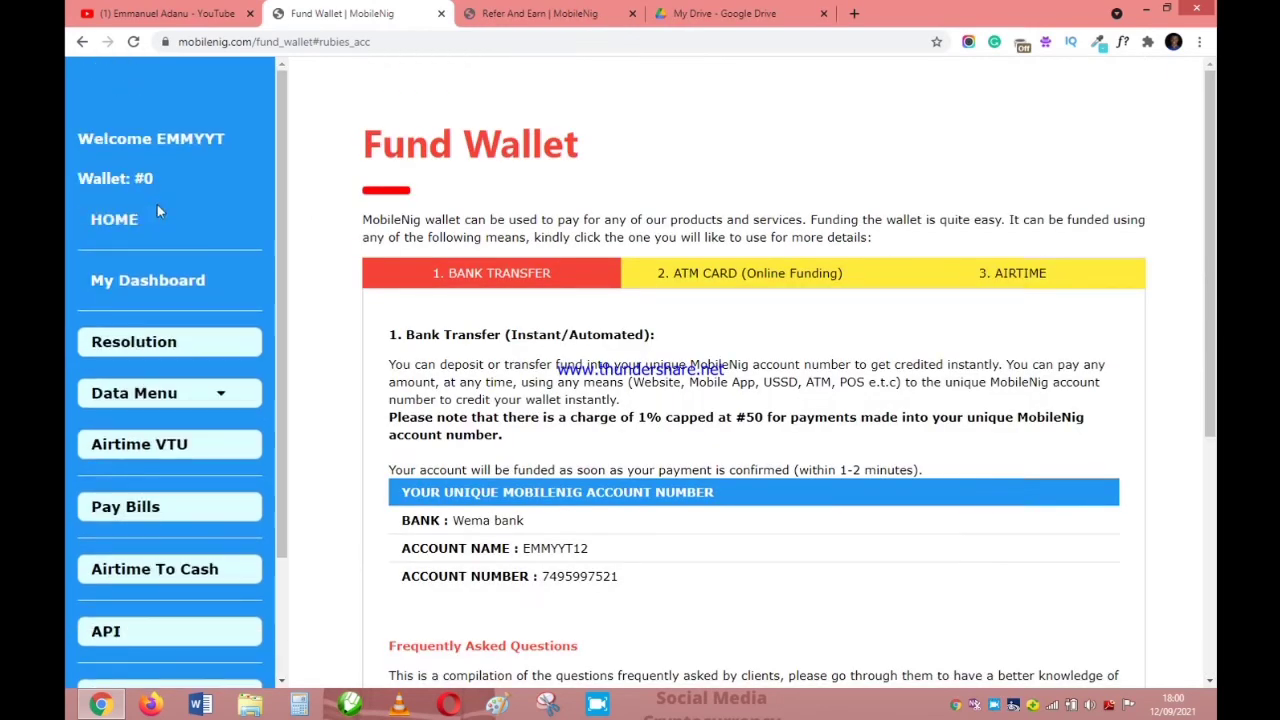
# Reload to confirm the #395 credit, then return to the dashboard showing an active account.
pyautogui.click(134, 42)
pyautogui.click(148, 287)
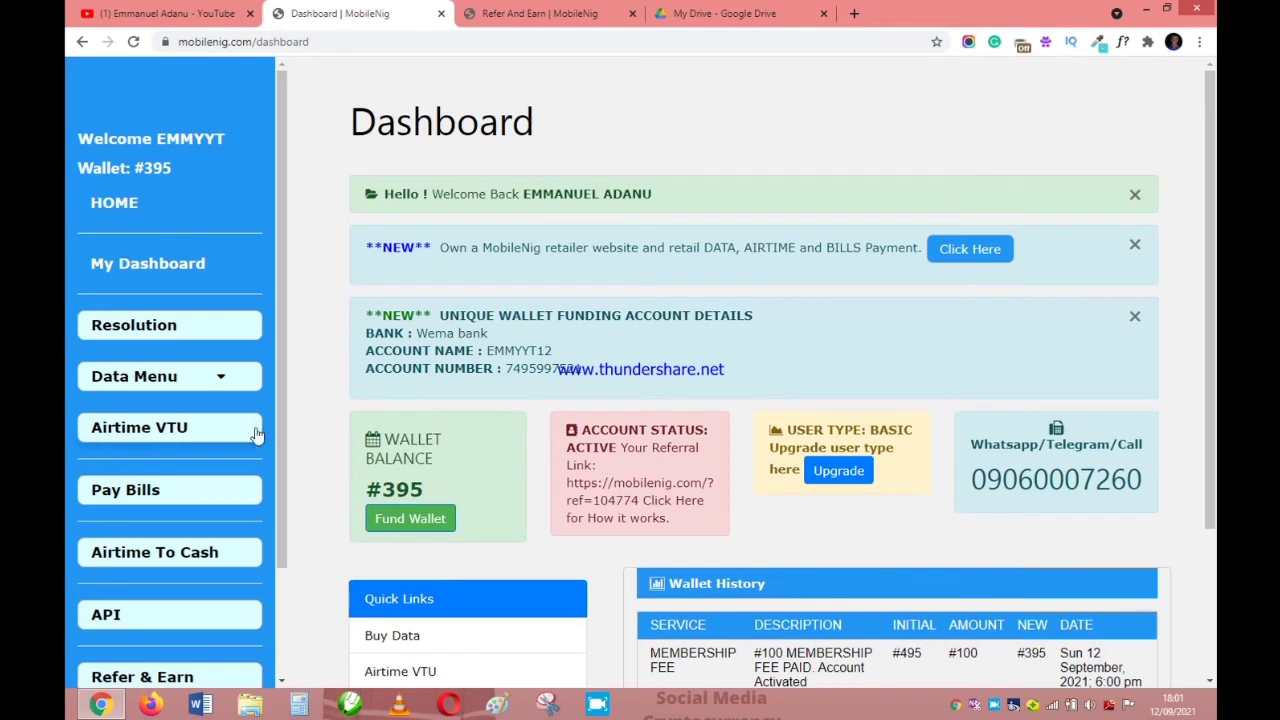
# Go to the Buy Data page from the data services menu.
pyautogui.click(140, 386)
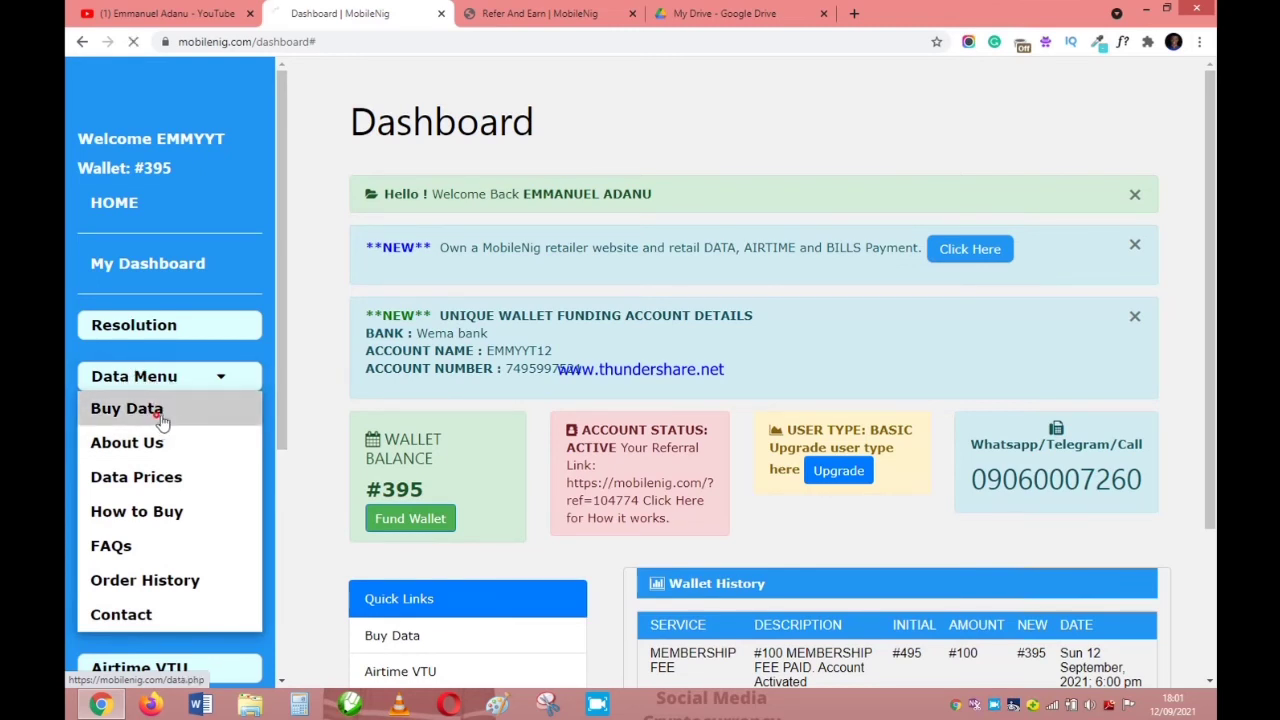
pyautogui.click(160, 420)
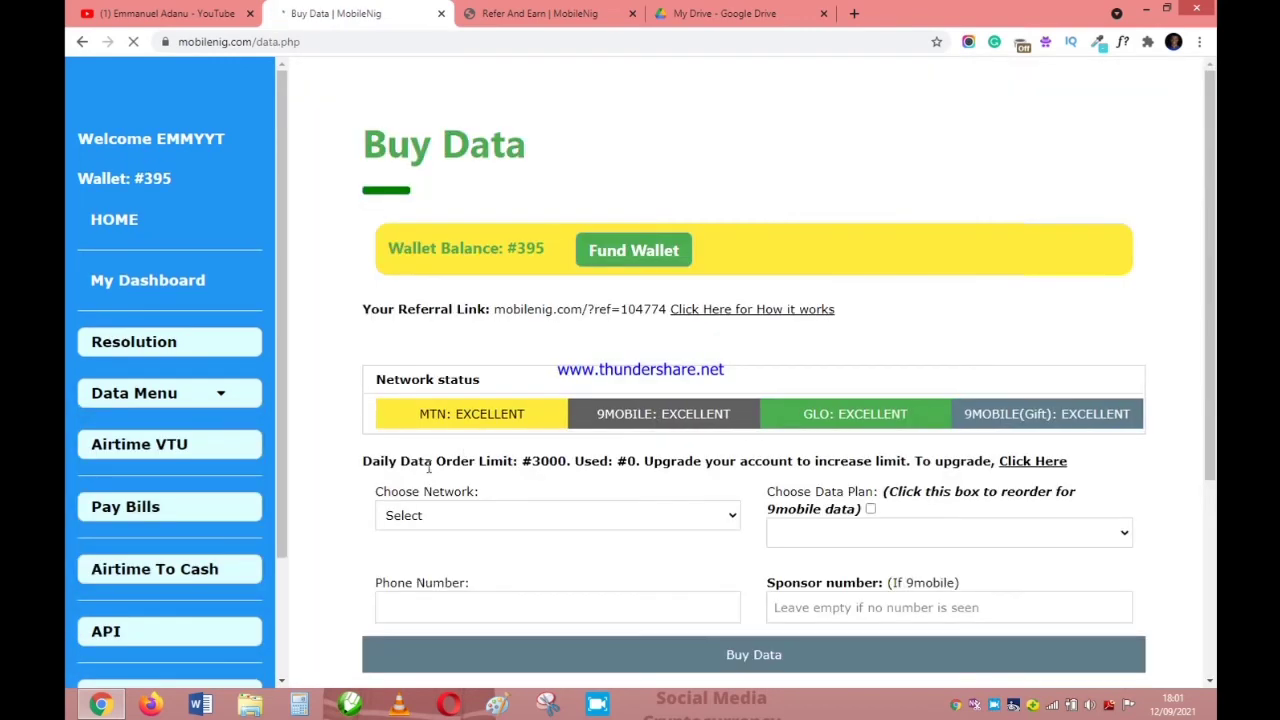
pyautogui.scroll(-2, 446, 383)
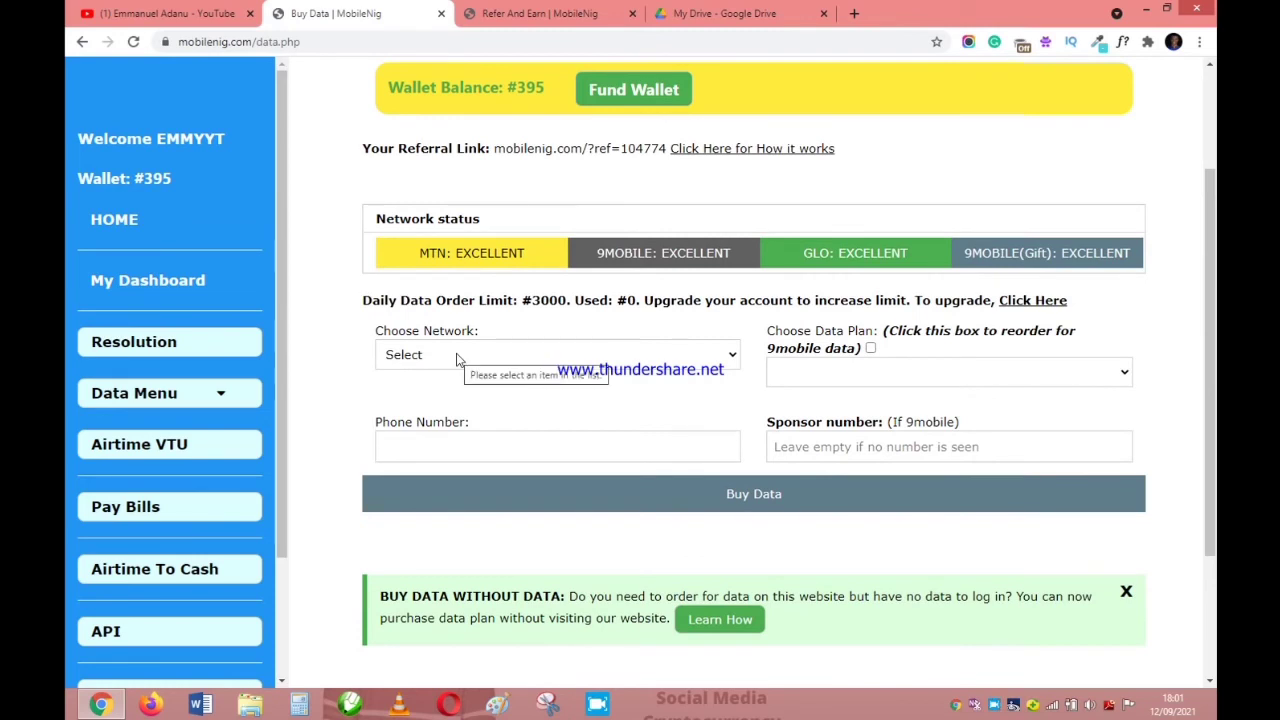
# Choose MTN as the network and the MTN 1GB = #250 data plan.
pyautogui.click(457, 359)
pyautogui.click(465, 393)
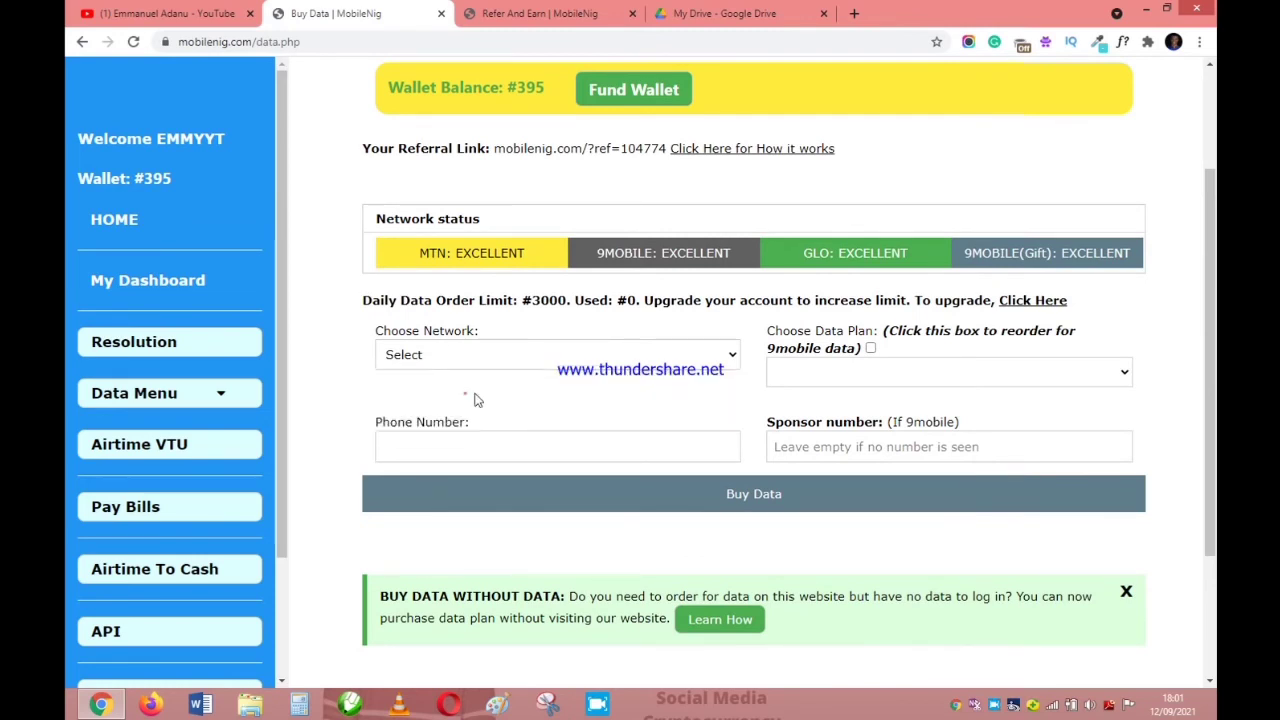
pyautogui.click(998, 373)
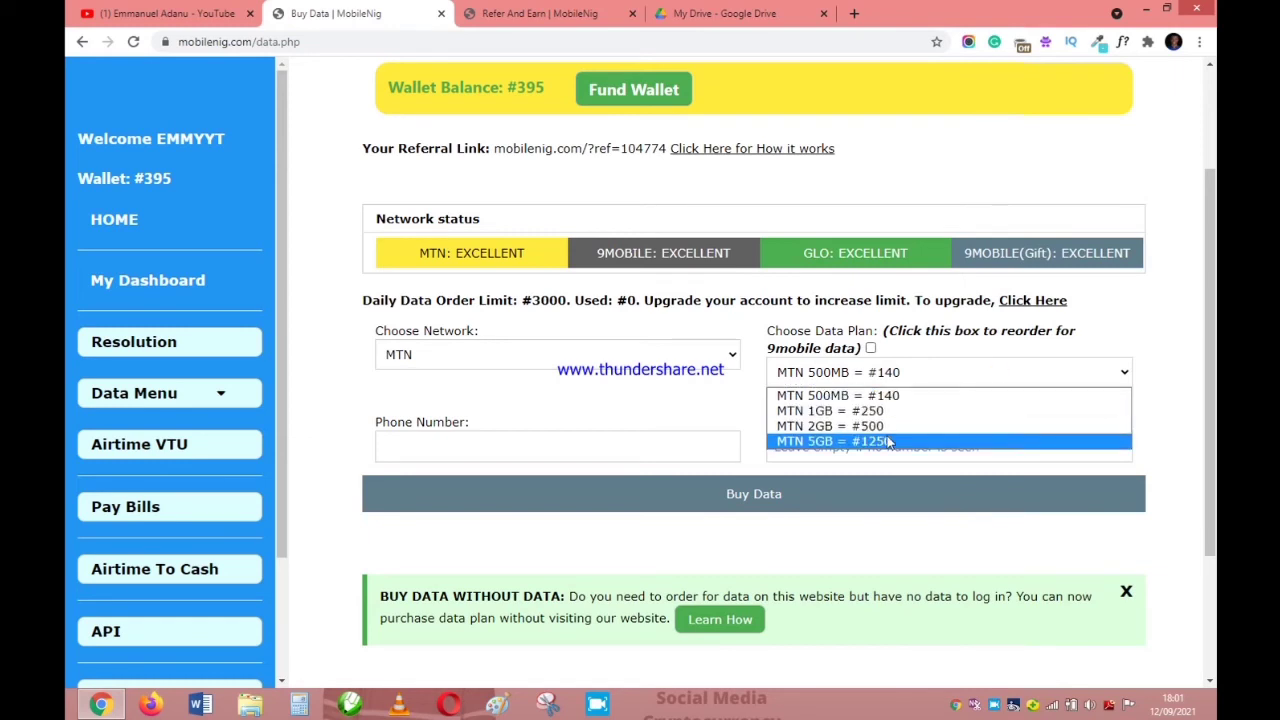
pyautogui.click(840, 410)
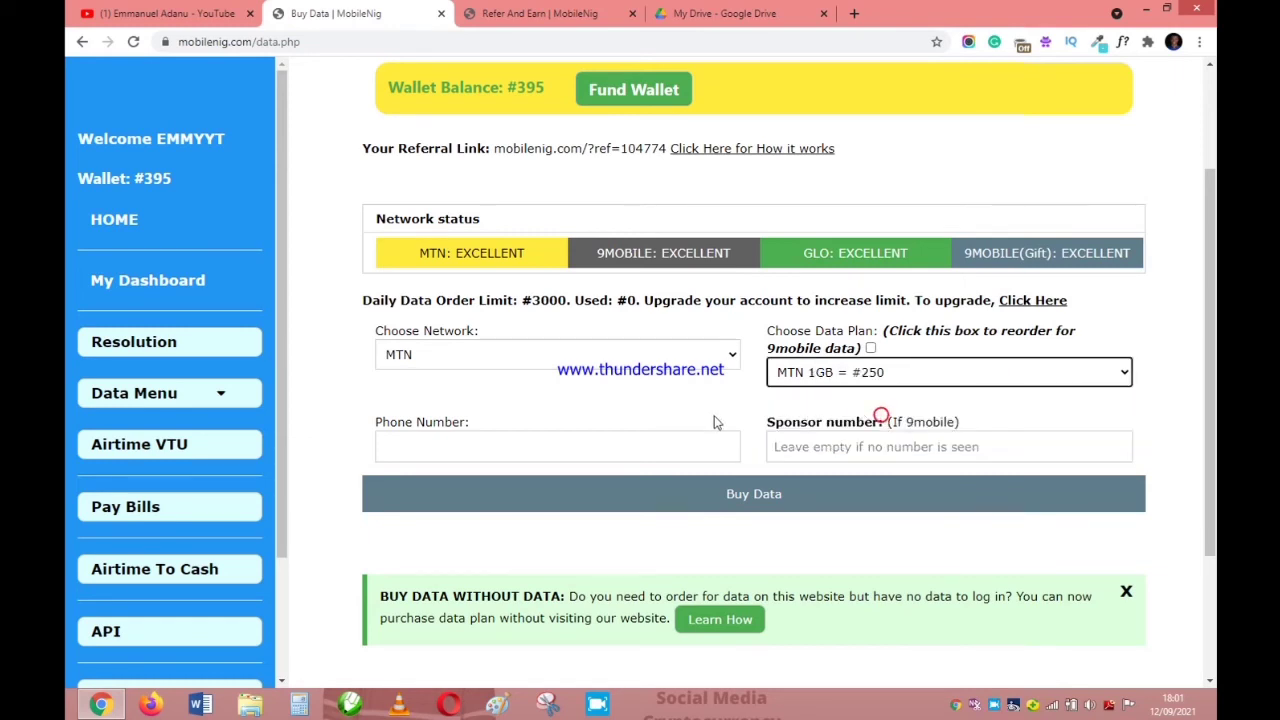
pyautogui.scroll(-1, 515, 417)
pyautogui.click(500, 365)
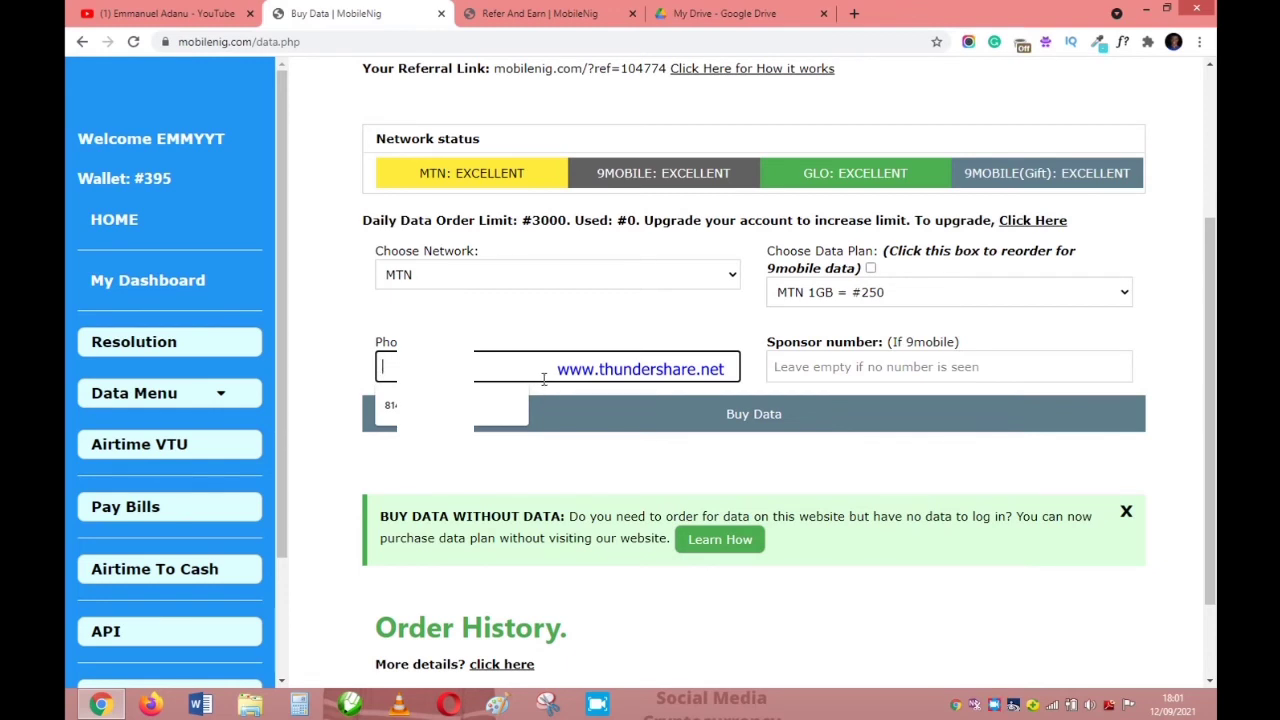
# Enter the recipient's phone number and the sponsor's phone number in the Buy Data form.
pyautogui.write('07')
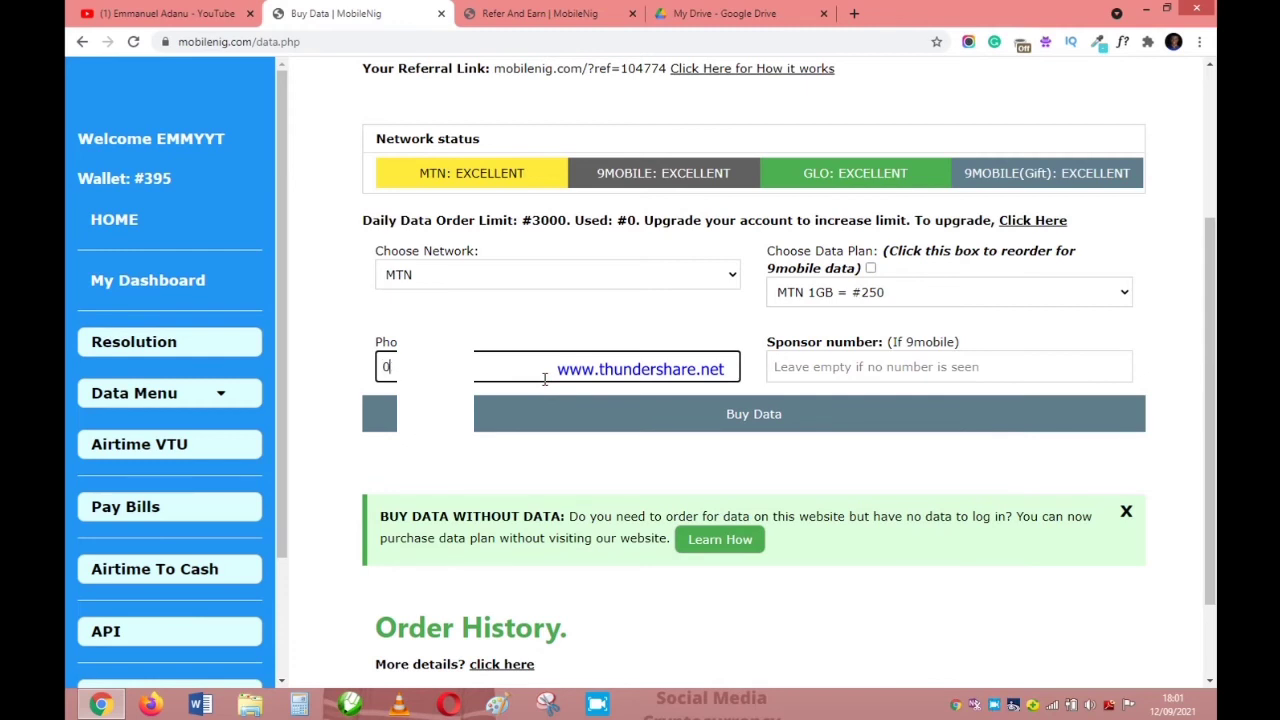
pyautogui.write('8')
pyautogui.click(868, 368)
pyautogui.scroll(-1, 806, 372)
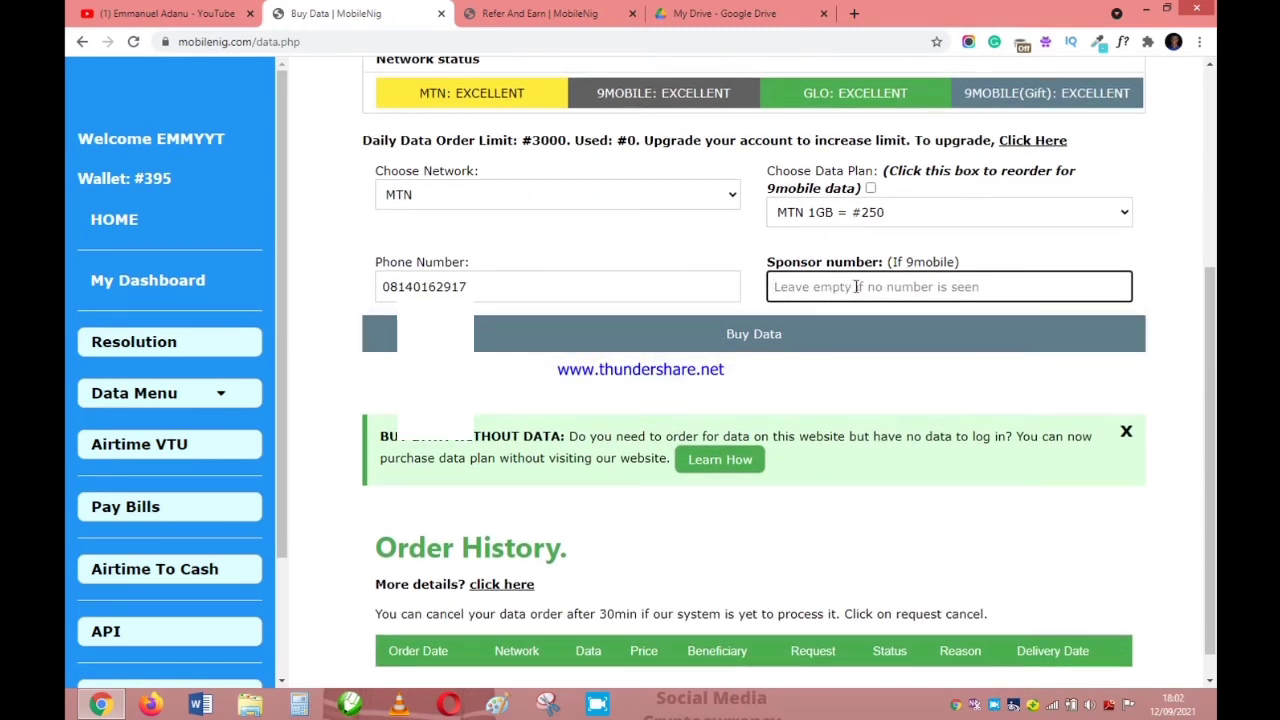
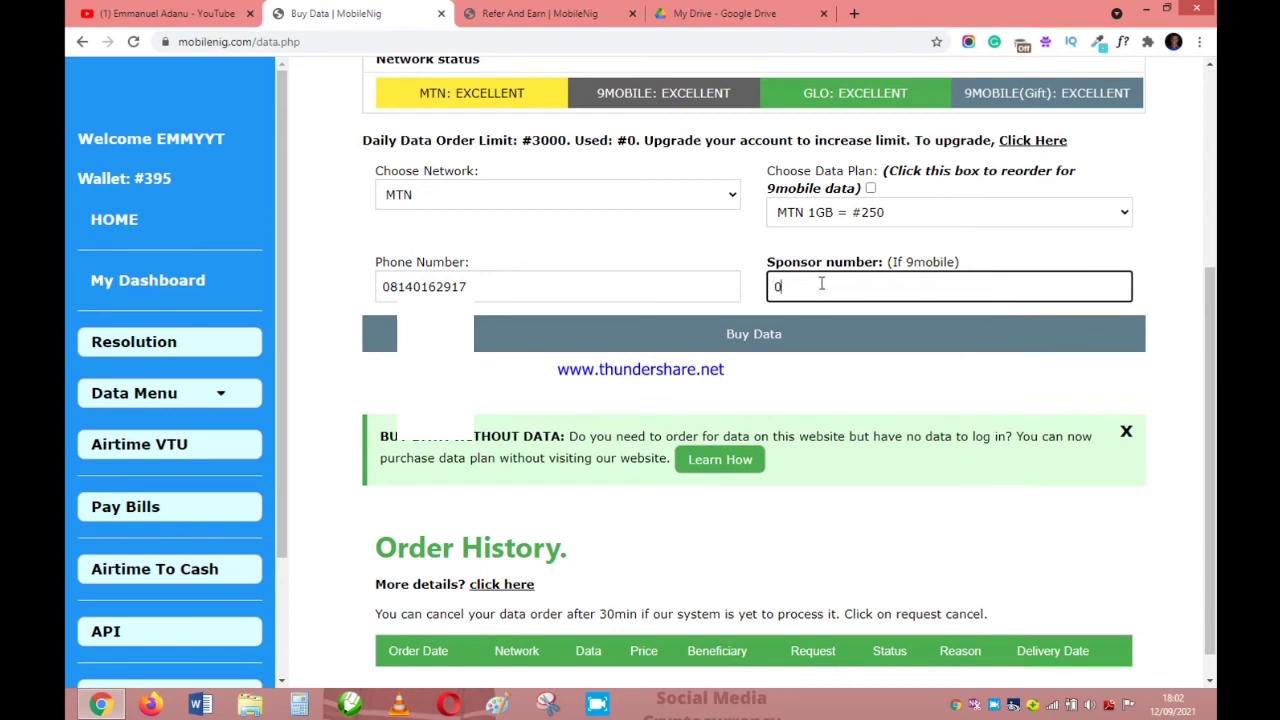
pyautogui.scroll(-1, 885, 420)
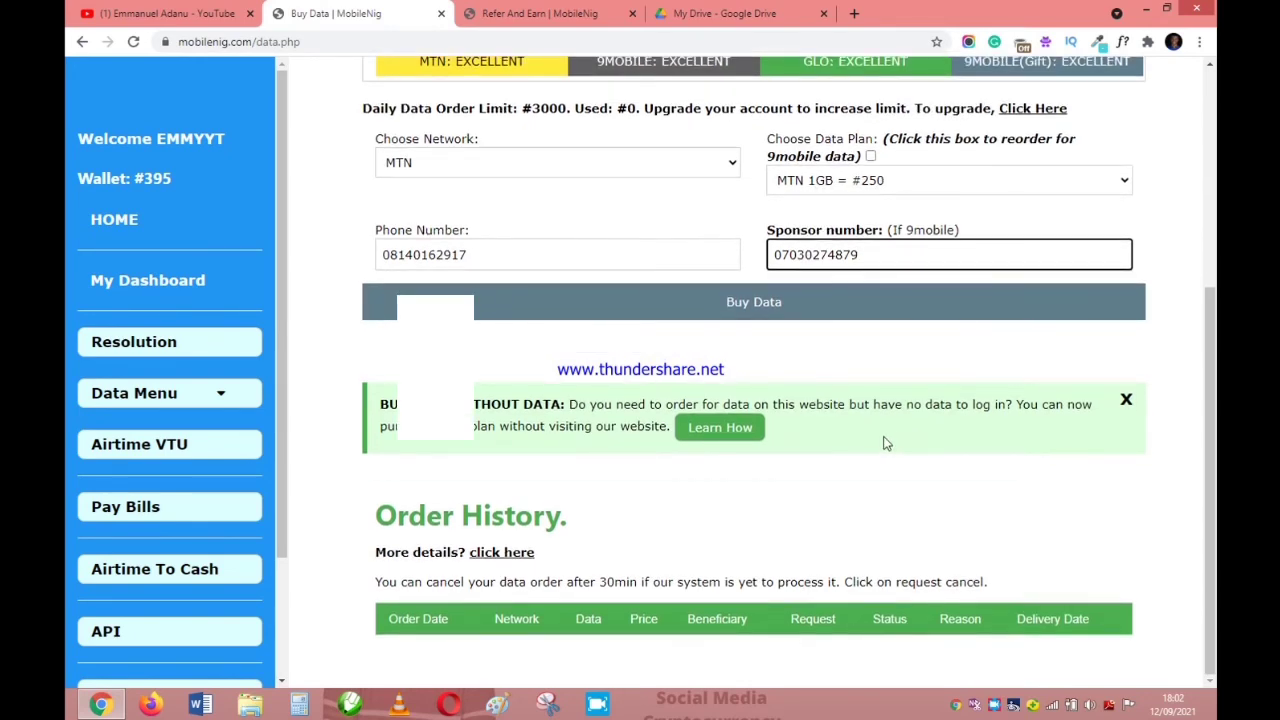
pyautogui.scroll(2, 885, 443)
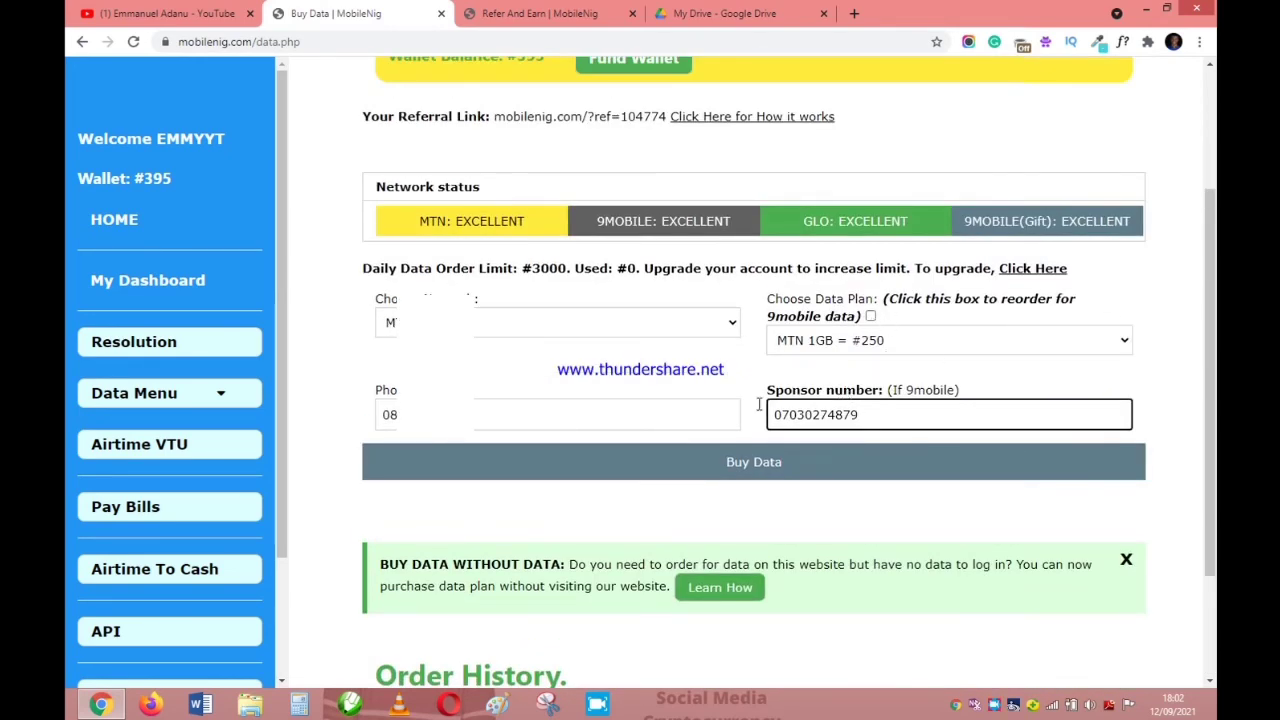
# Submit the MTN 1GB data order and confirm the #250 request.
pyautogui.click(725, 464)
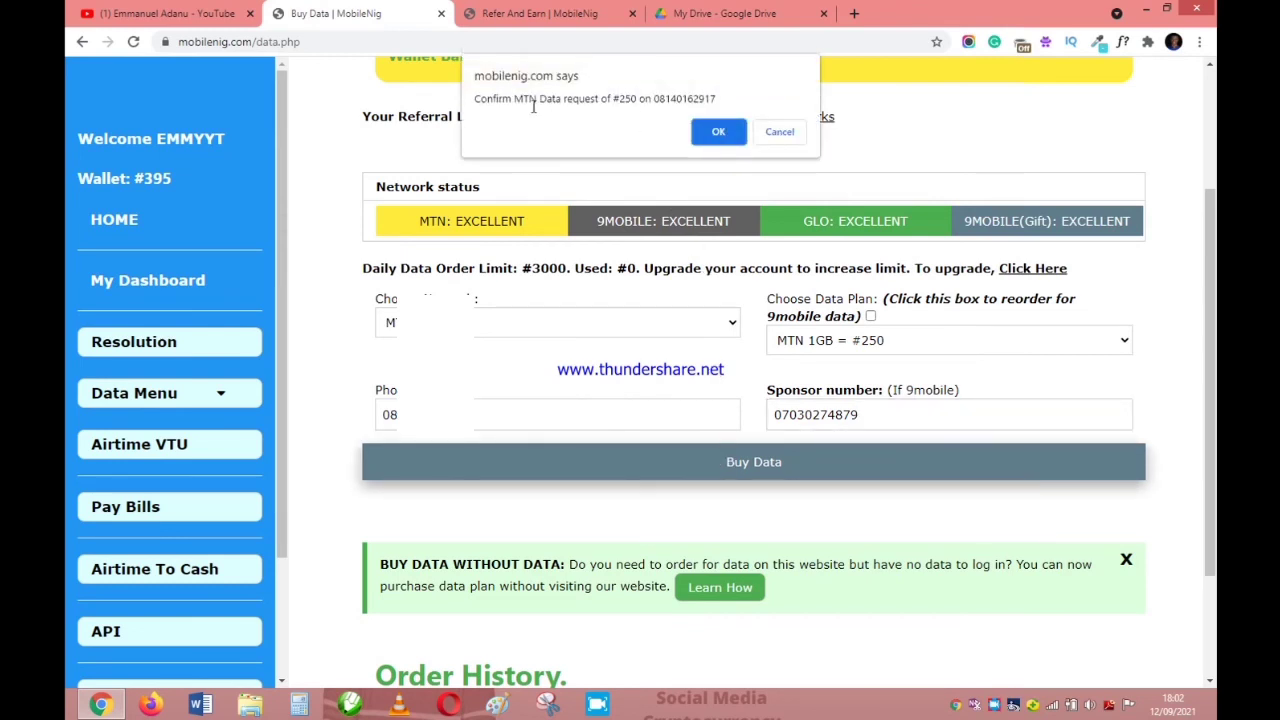
pyautogui.click(704, 133)
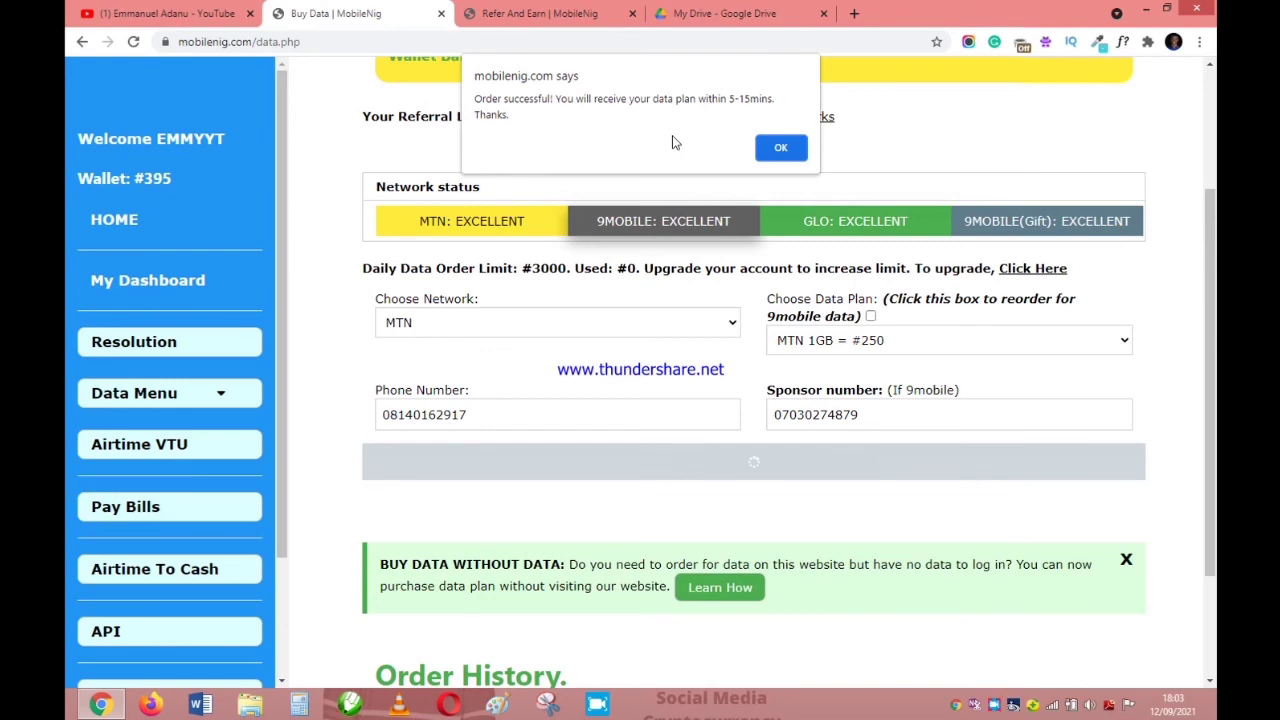
# Dismiss the order success alert, check the #145 wallet balance, and return home.
pyautogui.click(780, 147)
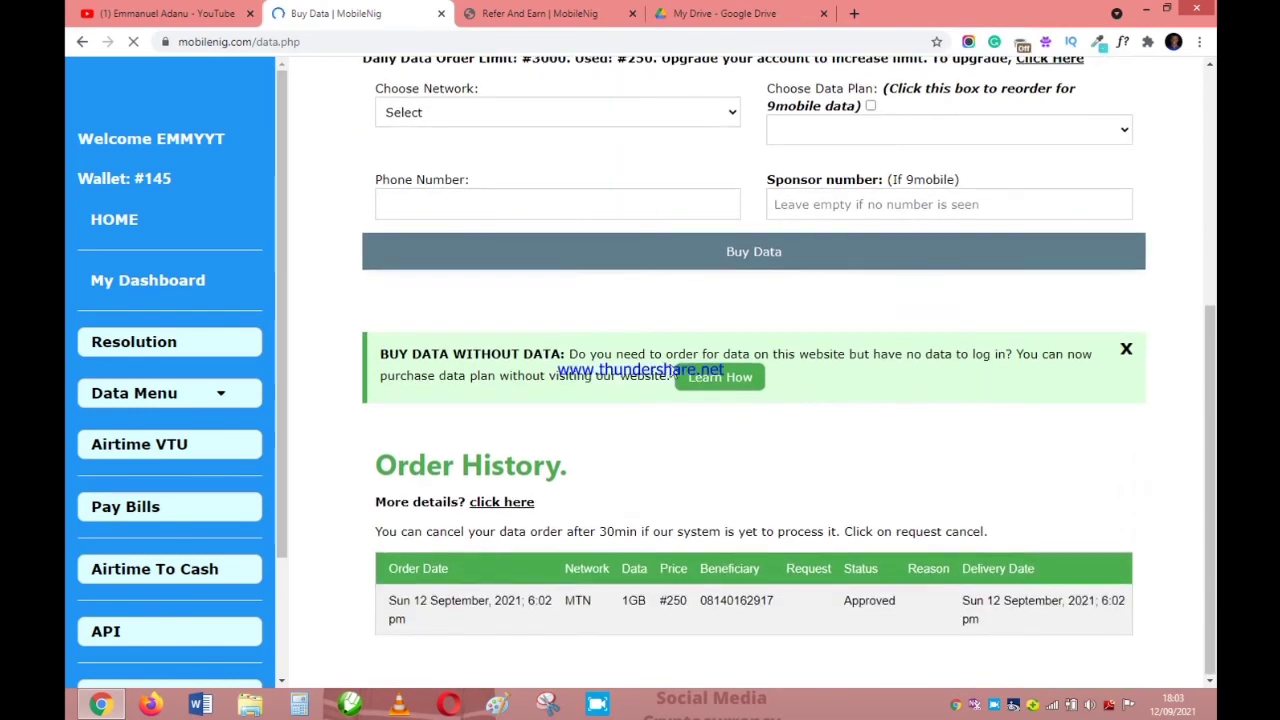
pyautogui.scroll(4, 908, 457)
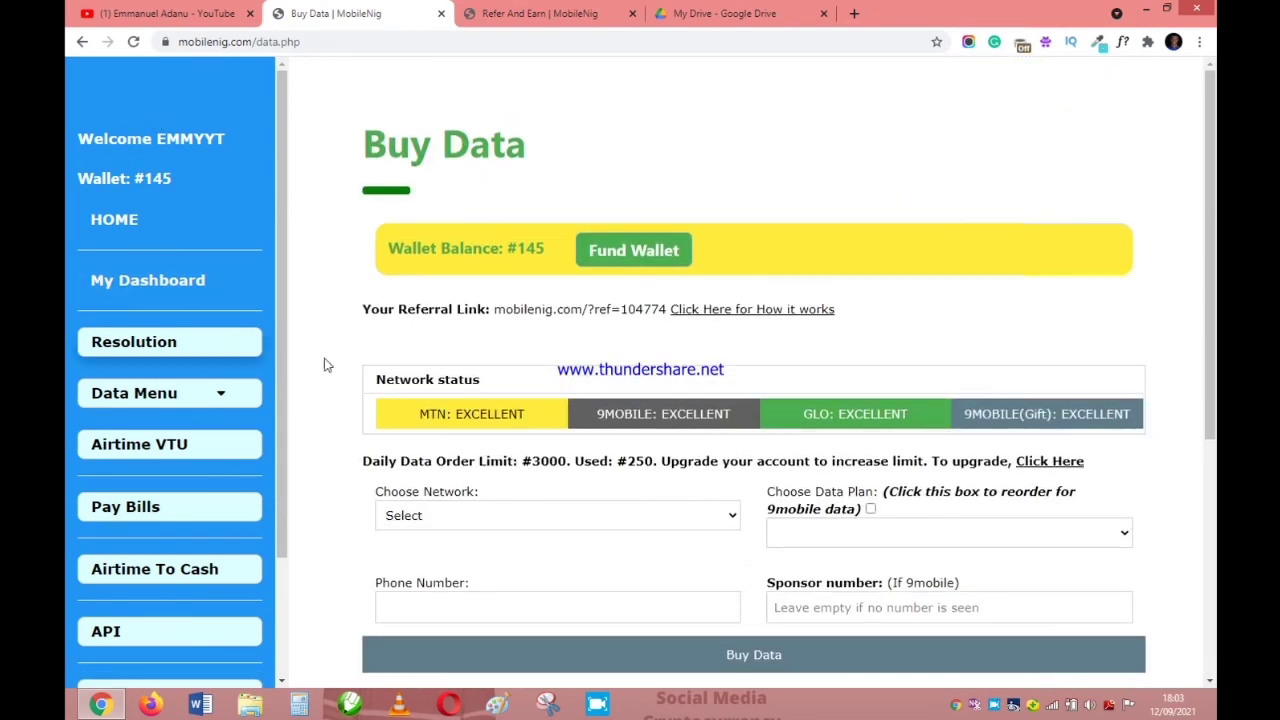
pyautogui.click(115, 222)
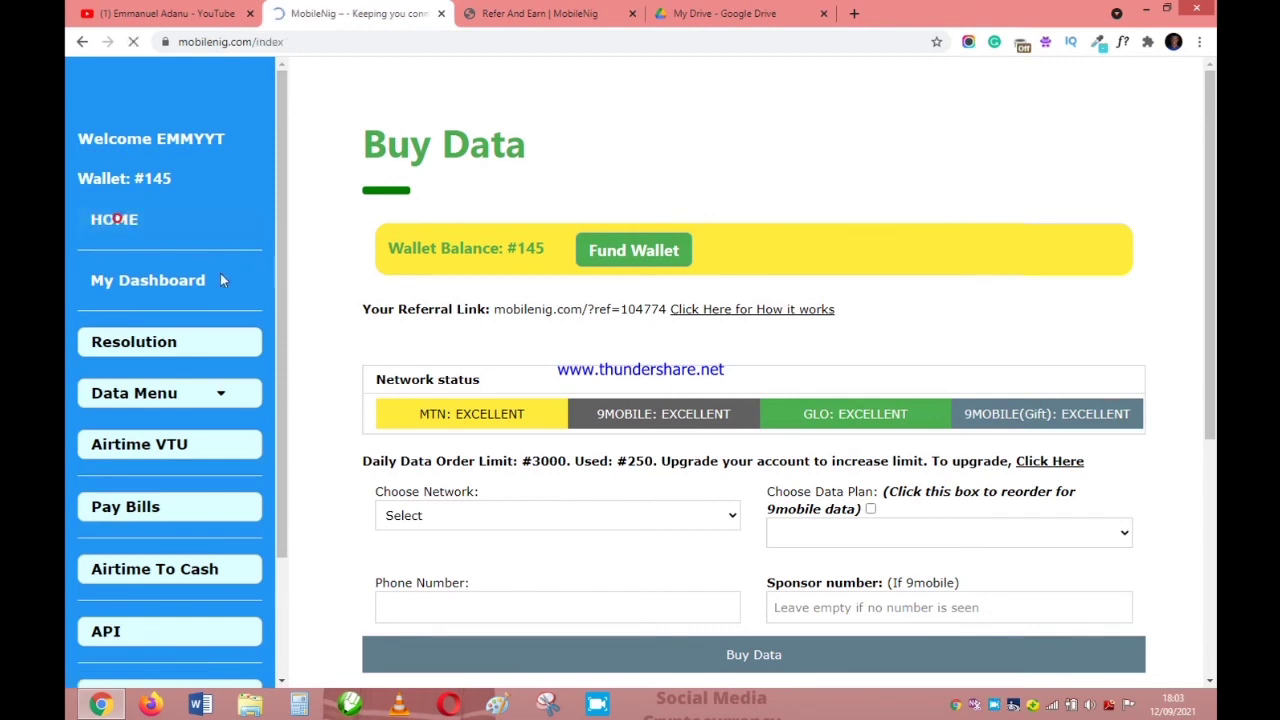